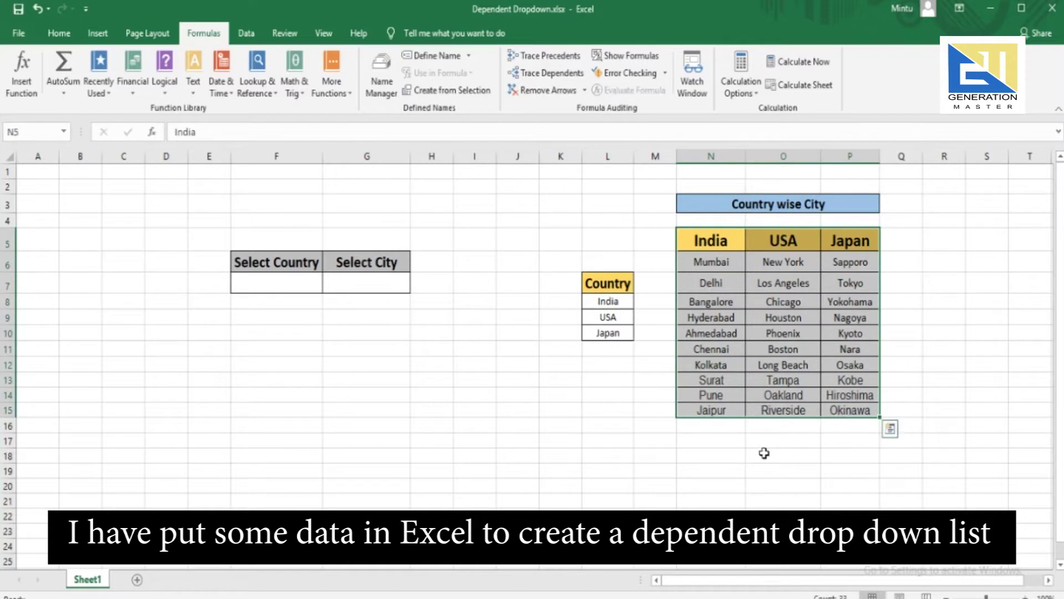
click(572, 438)
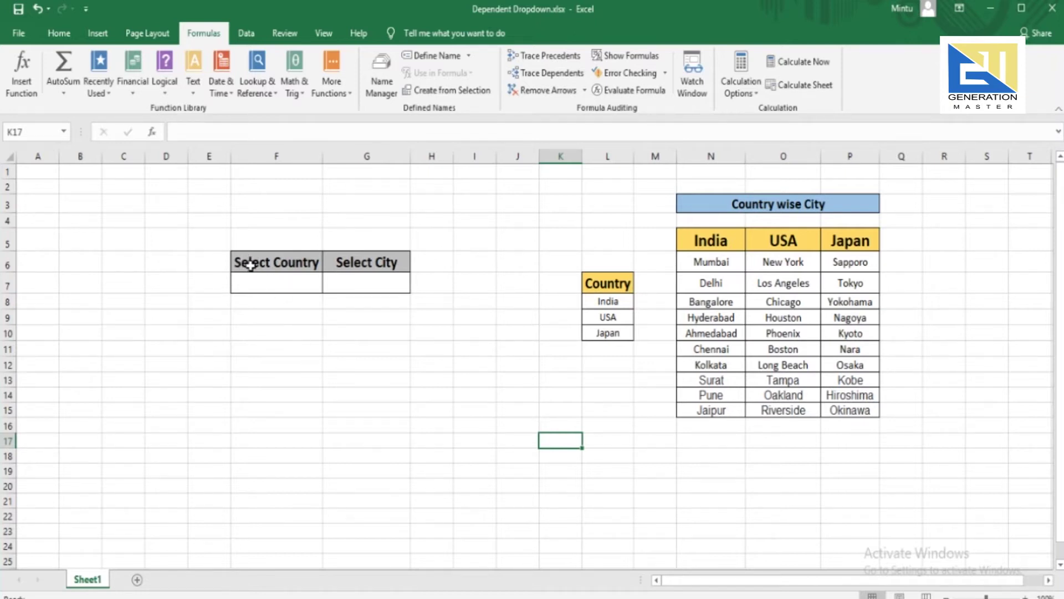
click(290, 287)
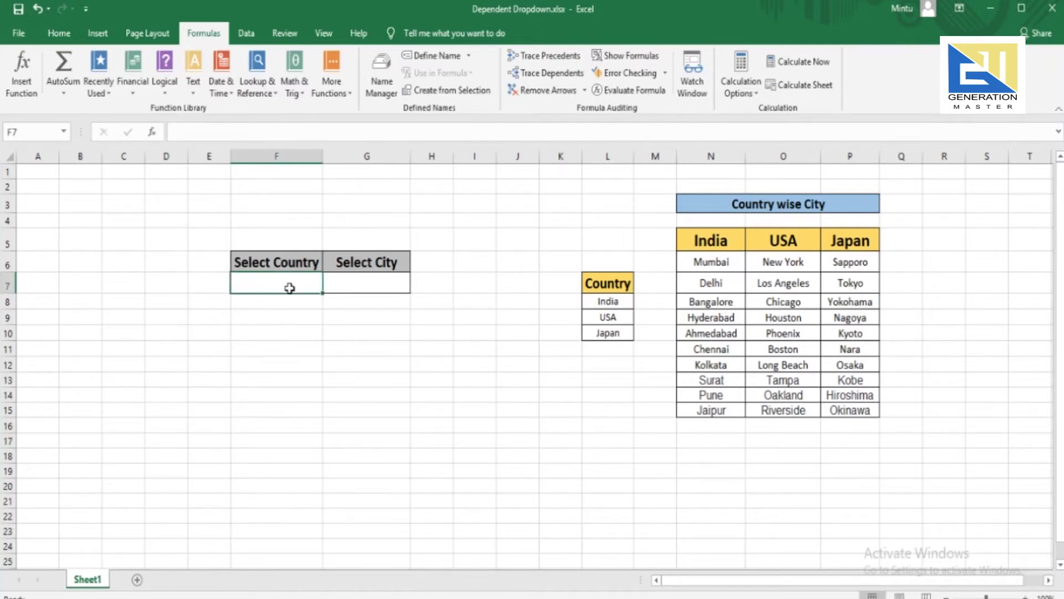
click(387, 280)
click(560, 395)
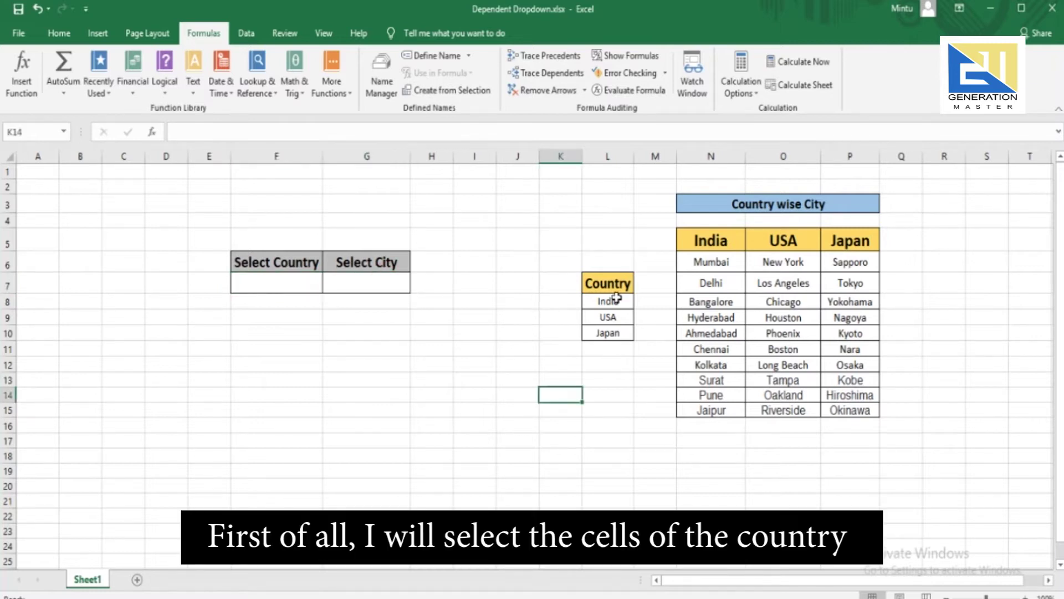
- Create a named range from the Country list in L7:L10 using its top row as the name, and check it in the Name Manager
drag(618, 289, 614, 332)
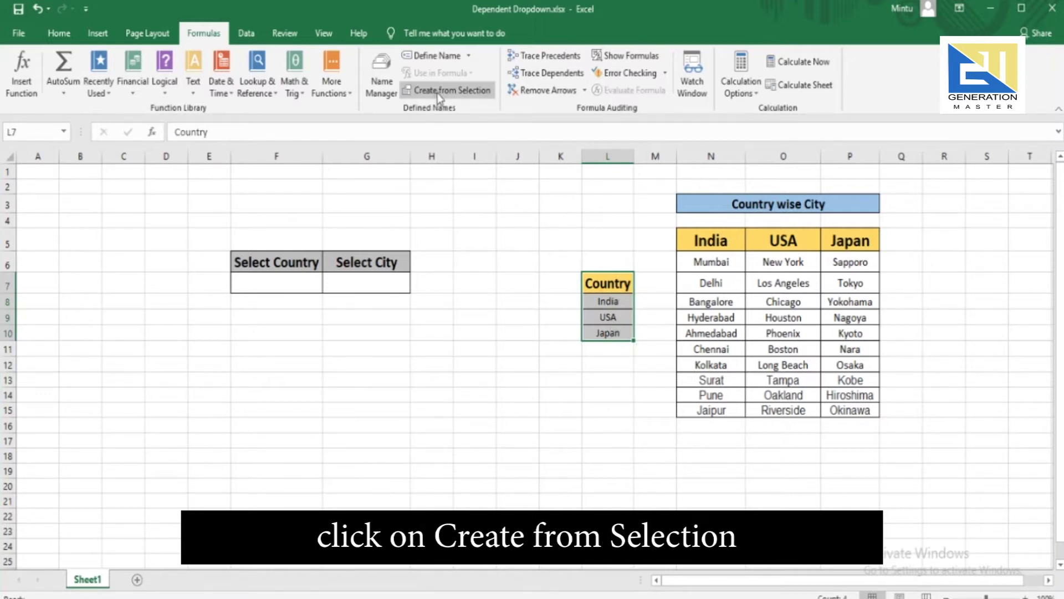
click(463, 92)
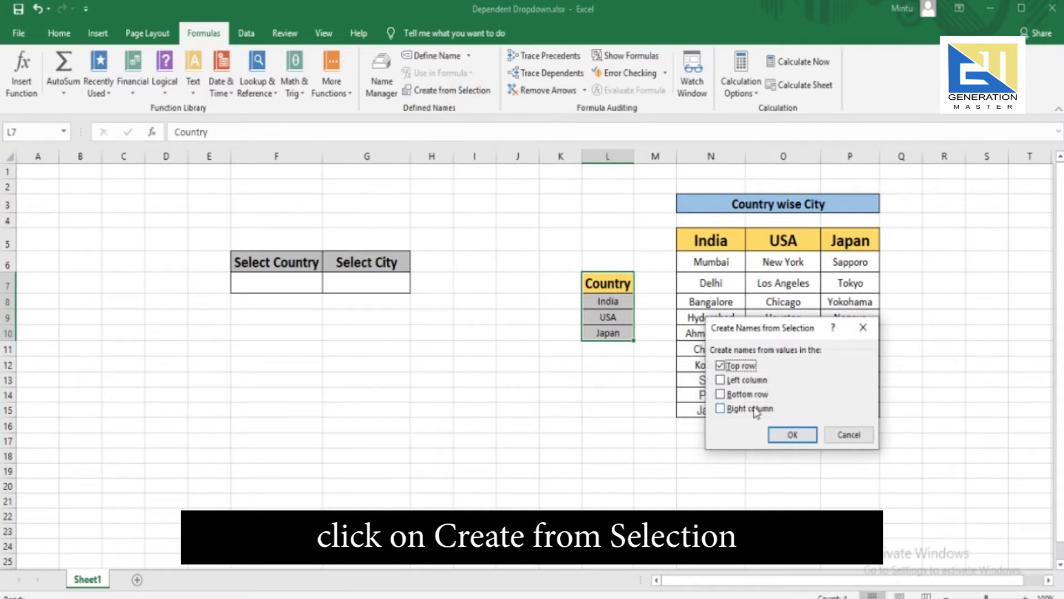
drag(766, 328, 426, 340)
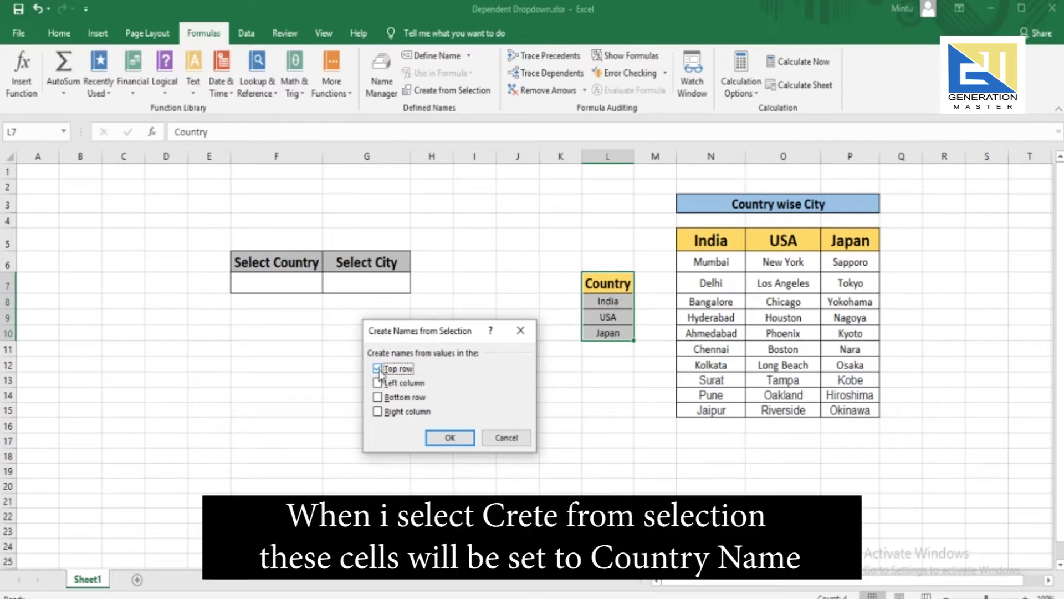
click(450, 438)
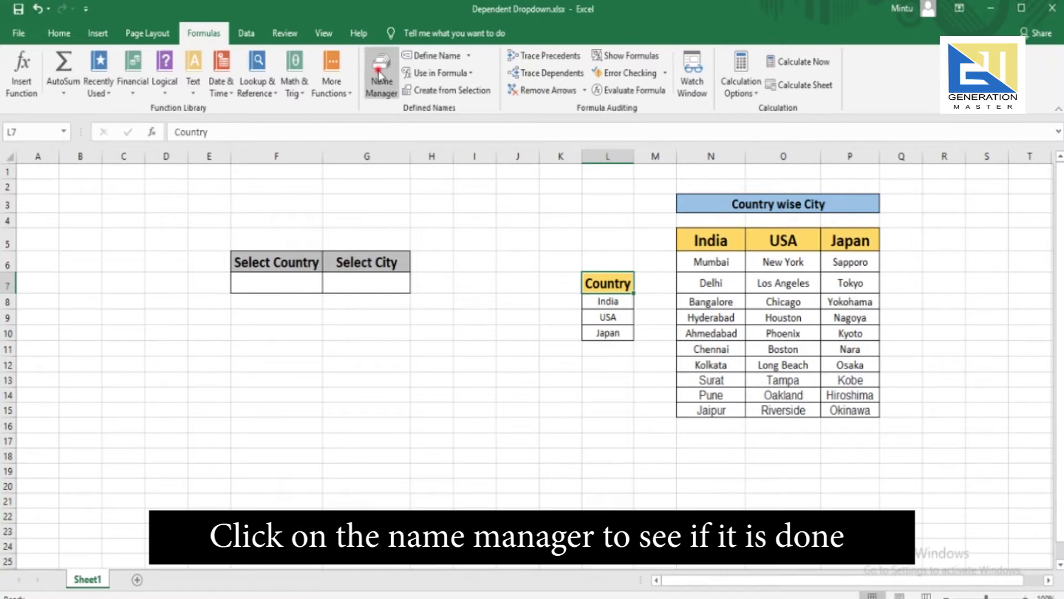
click(380, 72)
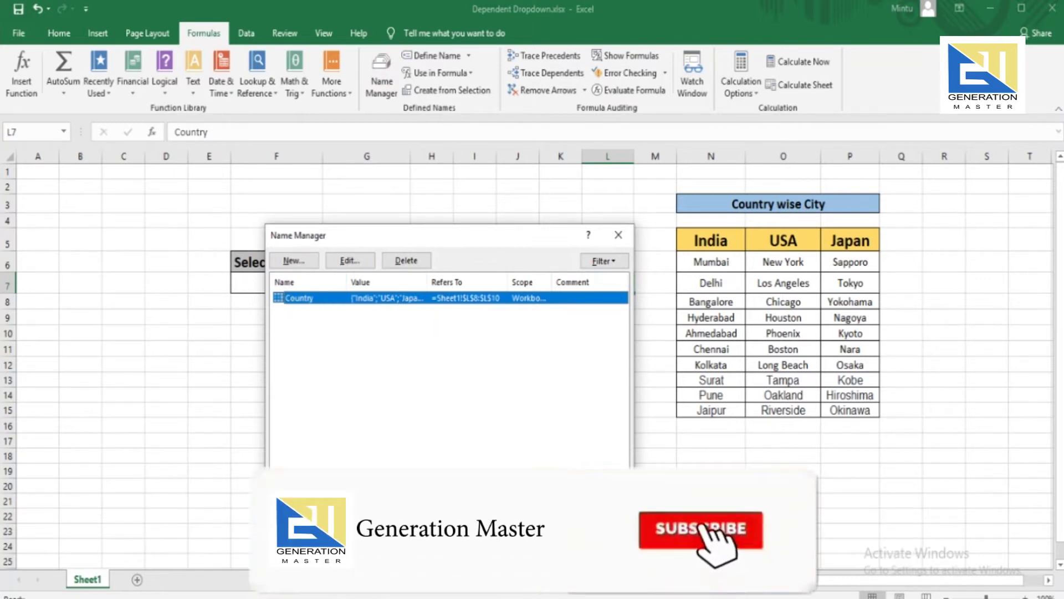
click(604, 507)
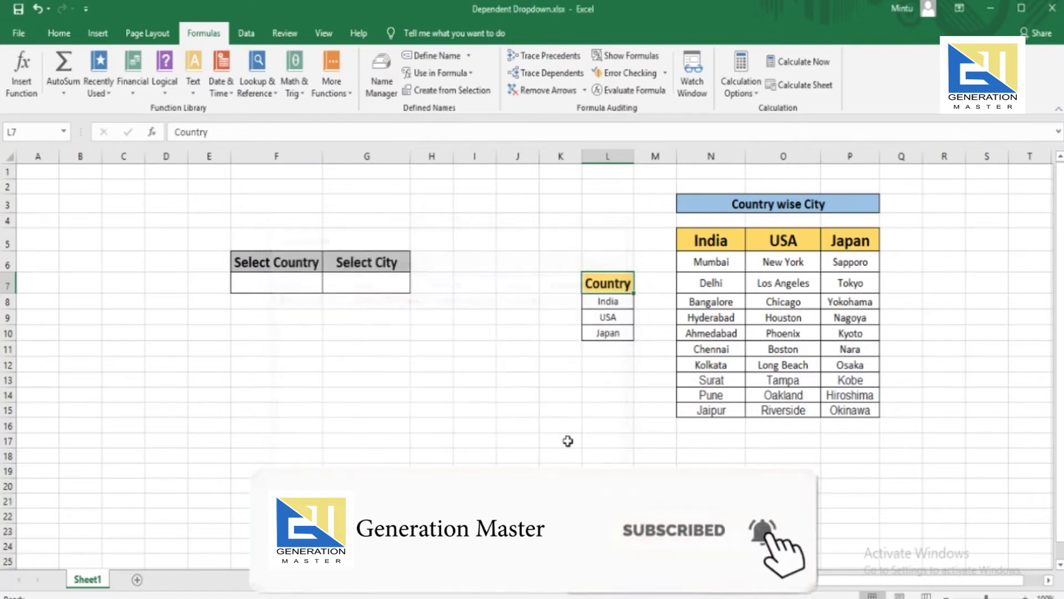
- Add data validation to the Select Country cell F7, allowing a List with the source =country
click(292, 282)
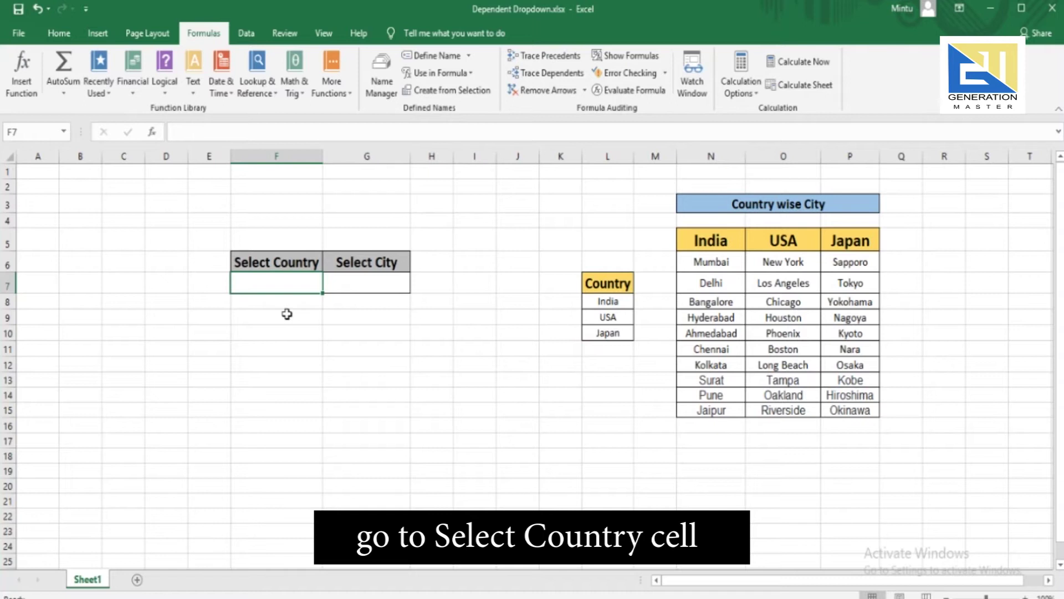
click(247, 34)
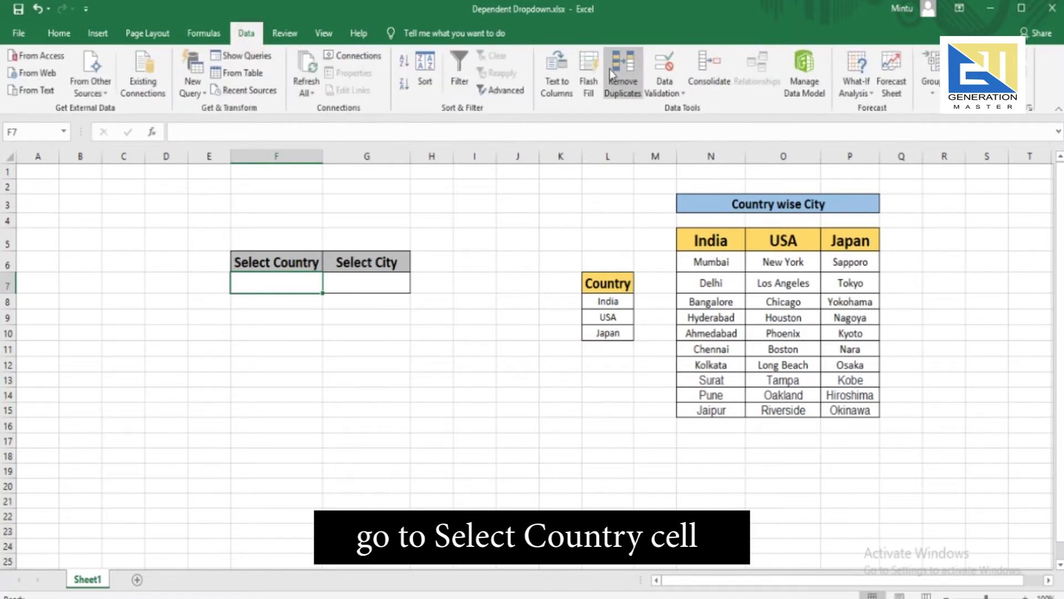
click(665, 64)
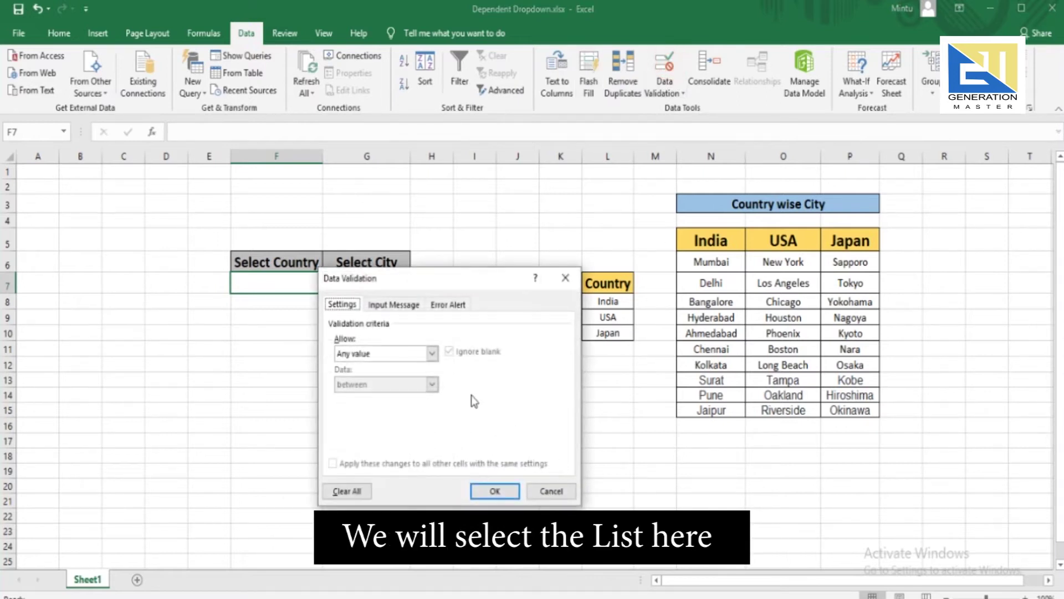
click(380, 358)
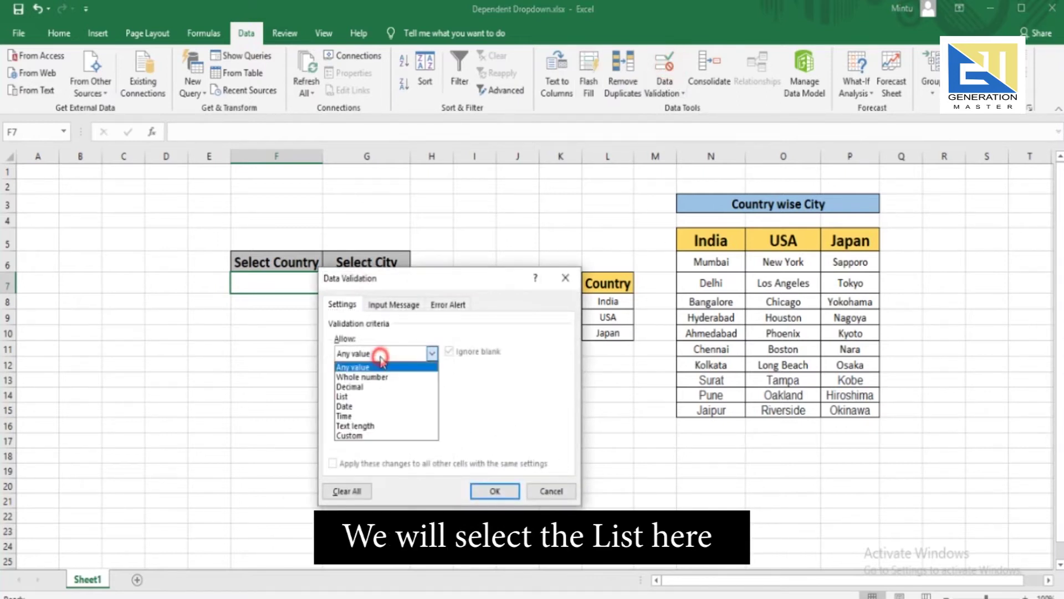
click(368, 398)
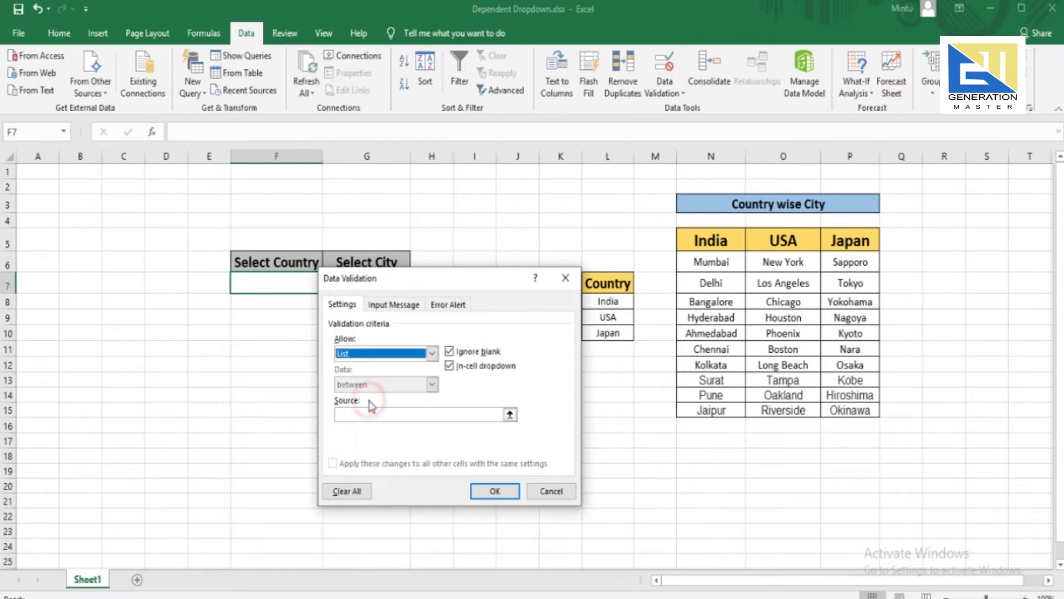
click(397, 413)
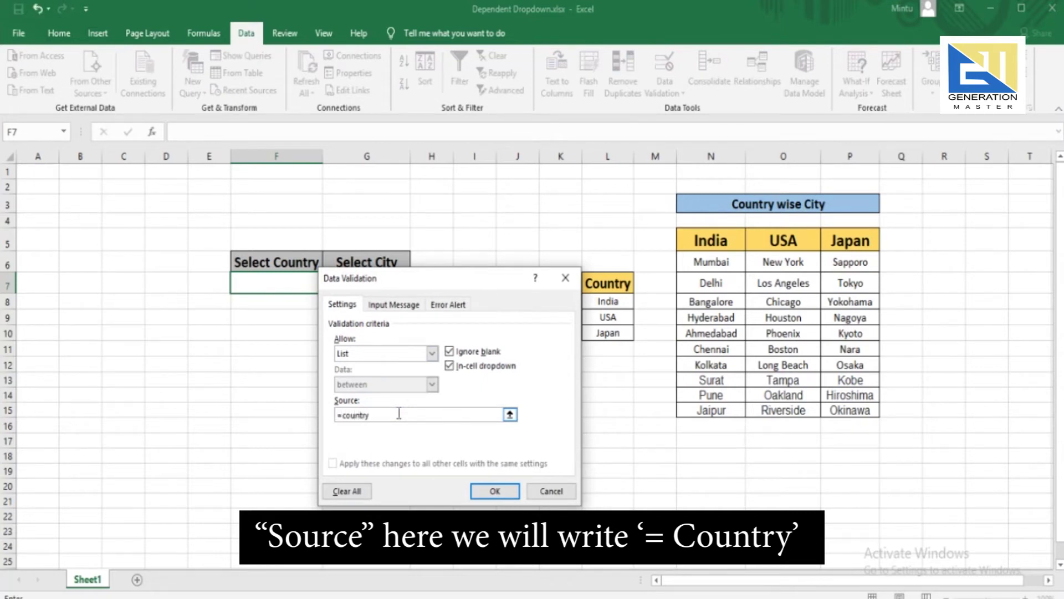
click(494, 490)
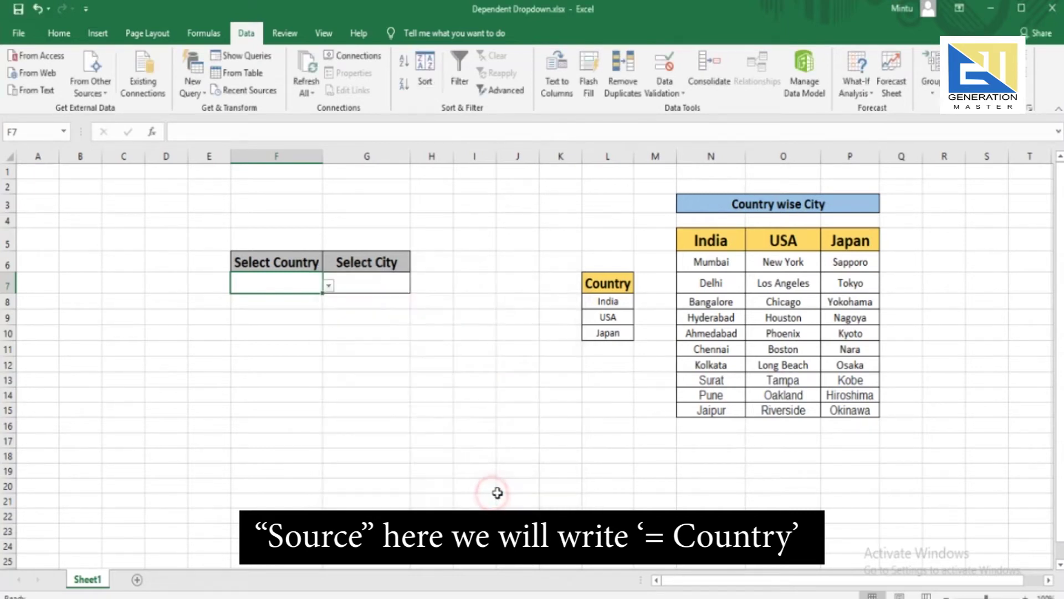
- Choose Japan from the new dropdown in the Select Country cell F7
click(329, 287)
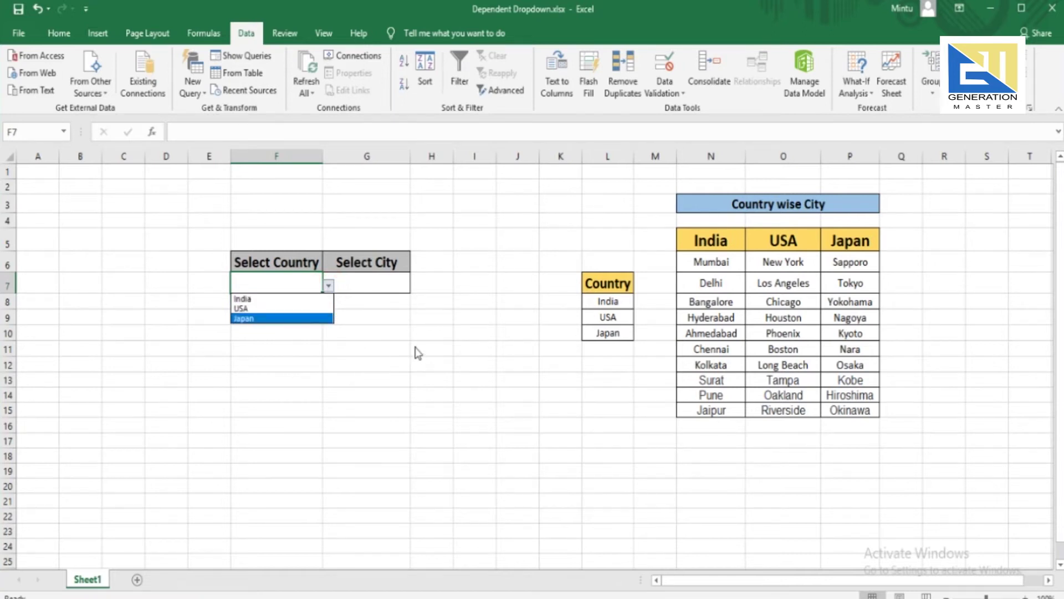
click(282, 318)
click(783, 440)
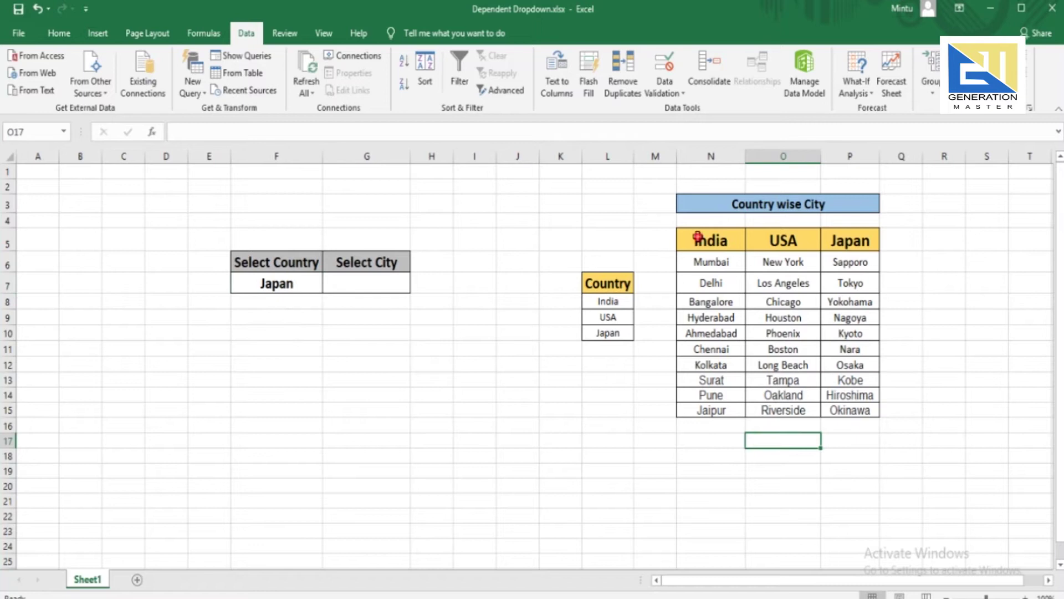
- Create named ranges from the city table N5:P15 using only the top row for names, with left column excluded
drag(697, 236, 840, 420)
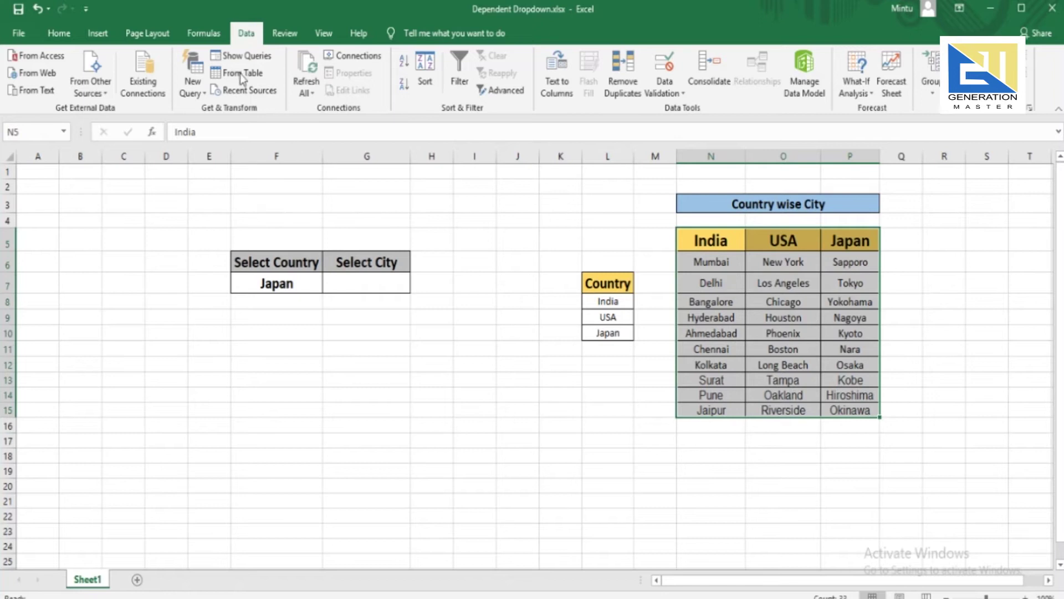
click(206, 33)
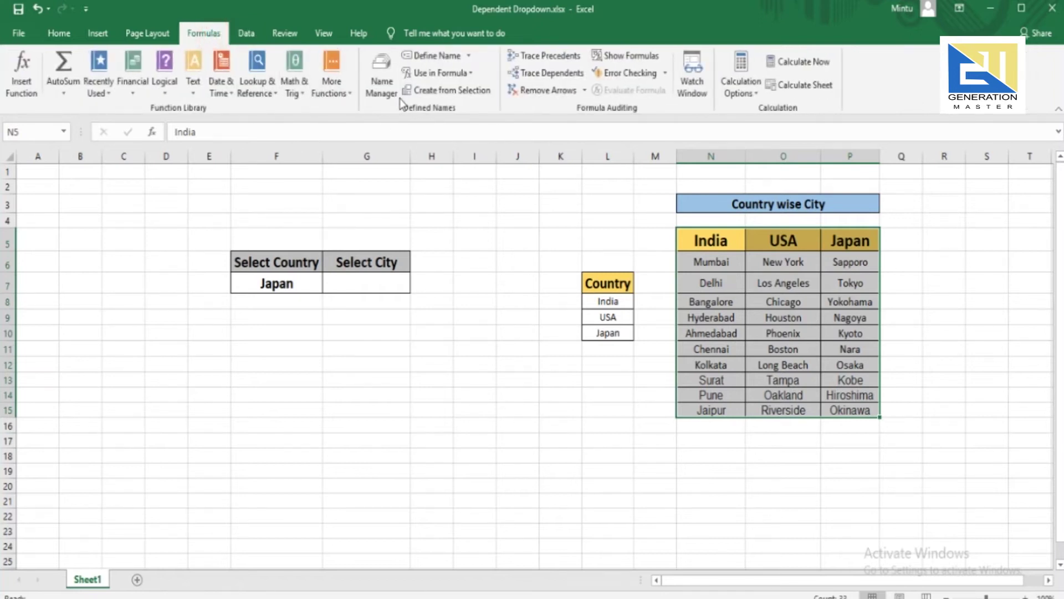
click(464, 92)
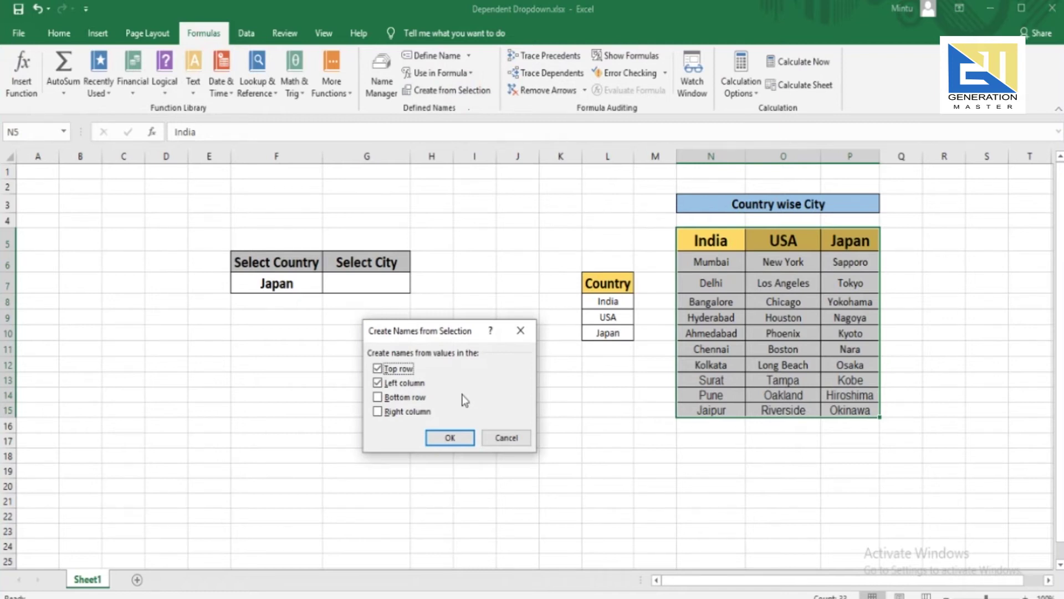
click(378, 383)
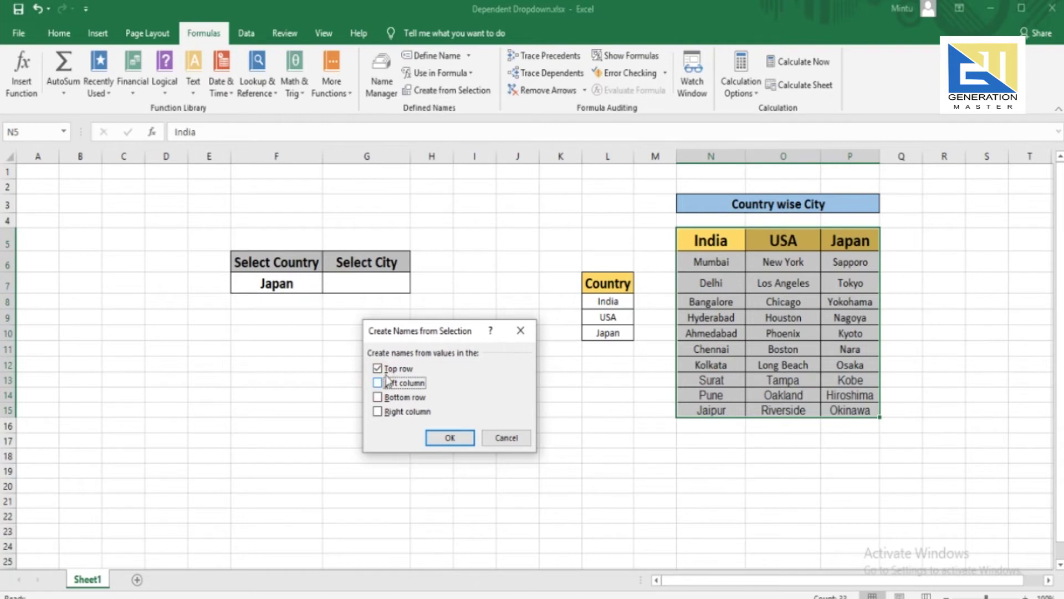
click(377, 369)
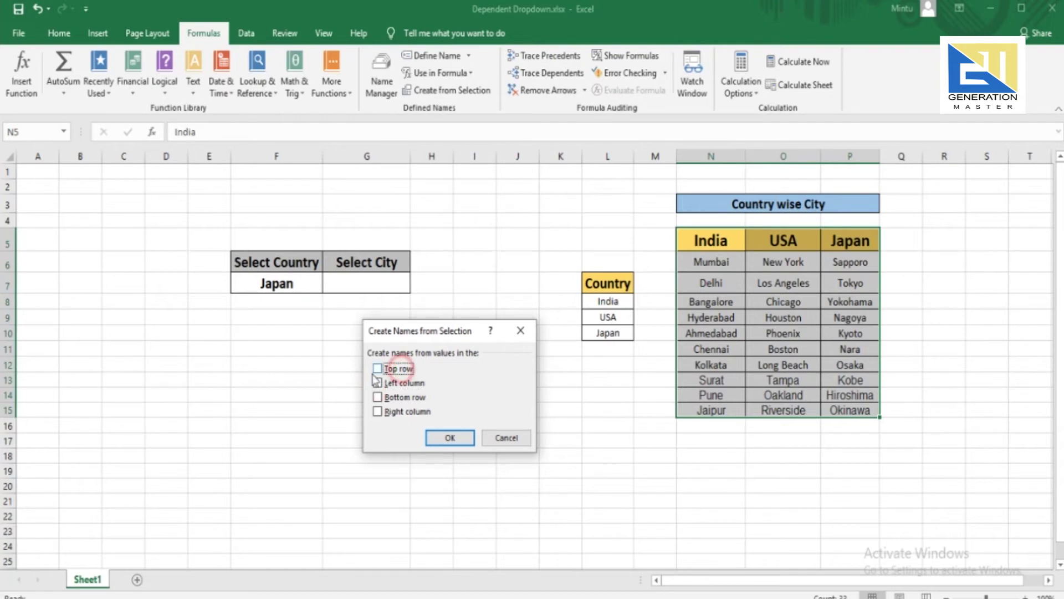
click(377, 369)
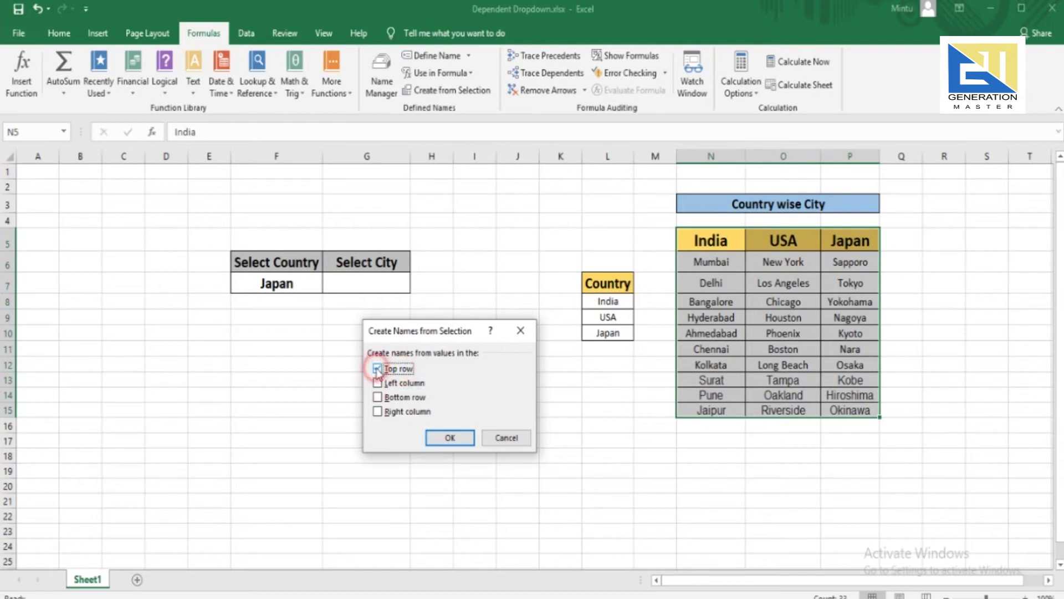
click(455, 438)
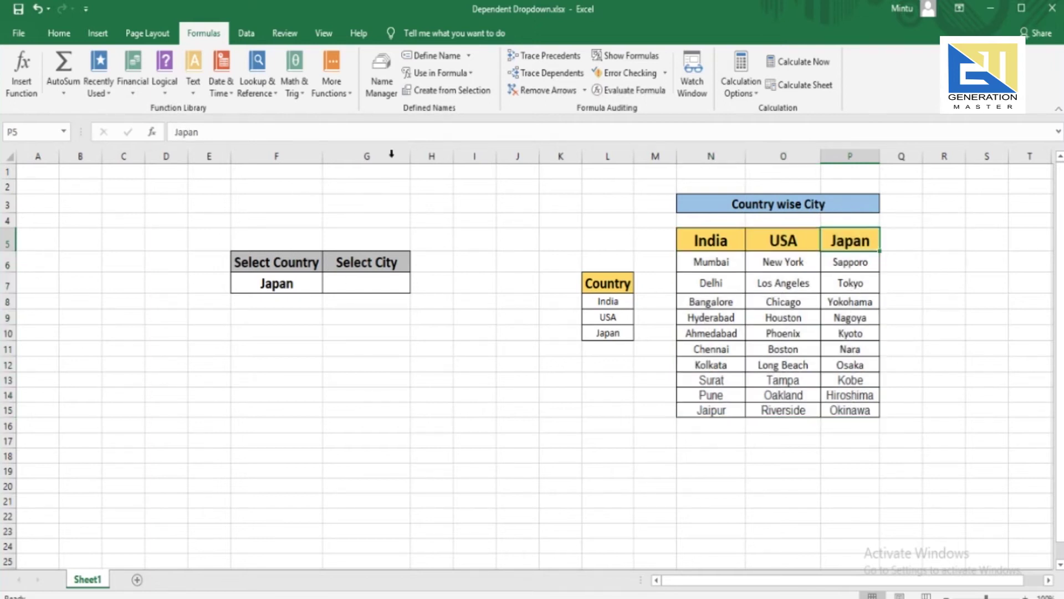
- Review the ranges that the India, Japan and USA names refer to in the Name Manager
click(384, 71)
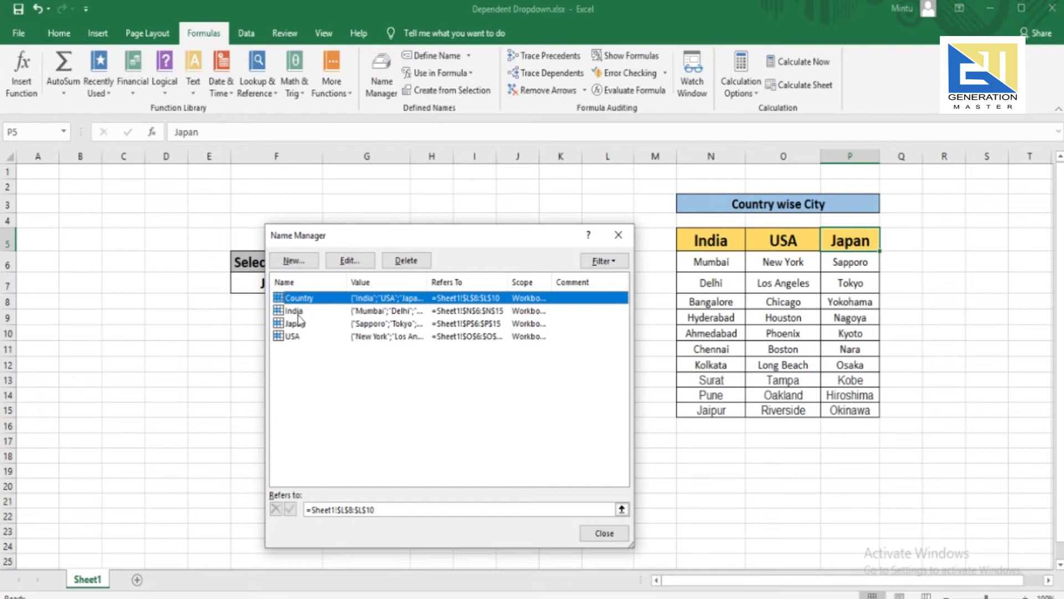
click(297, 312)
click(301, 326)
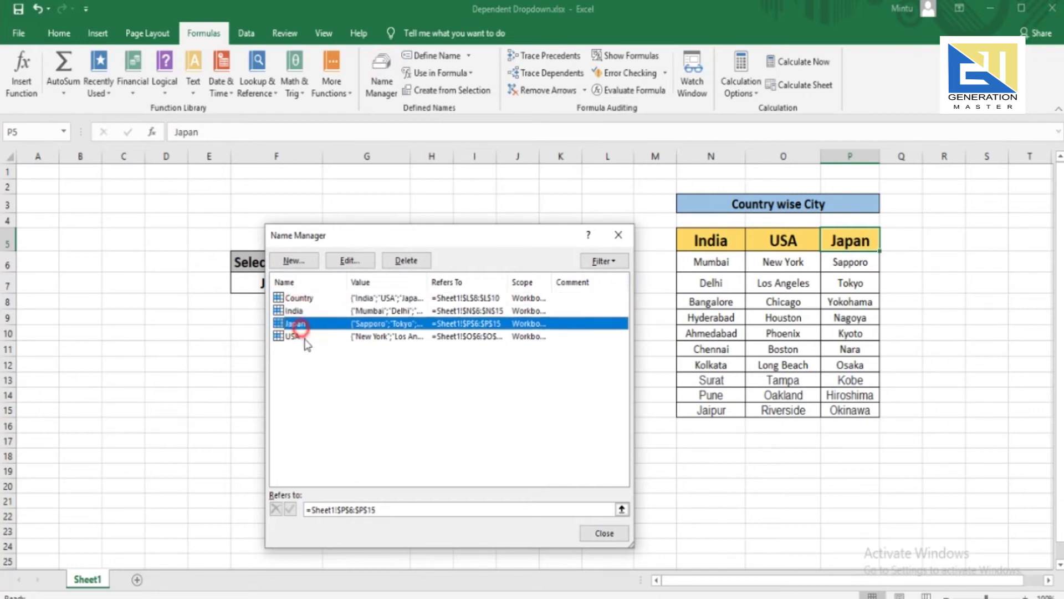
click(295, 336)
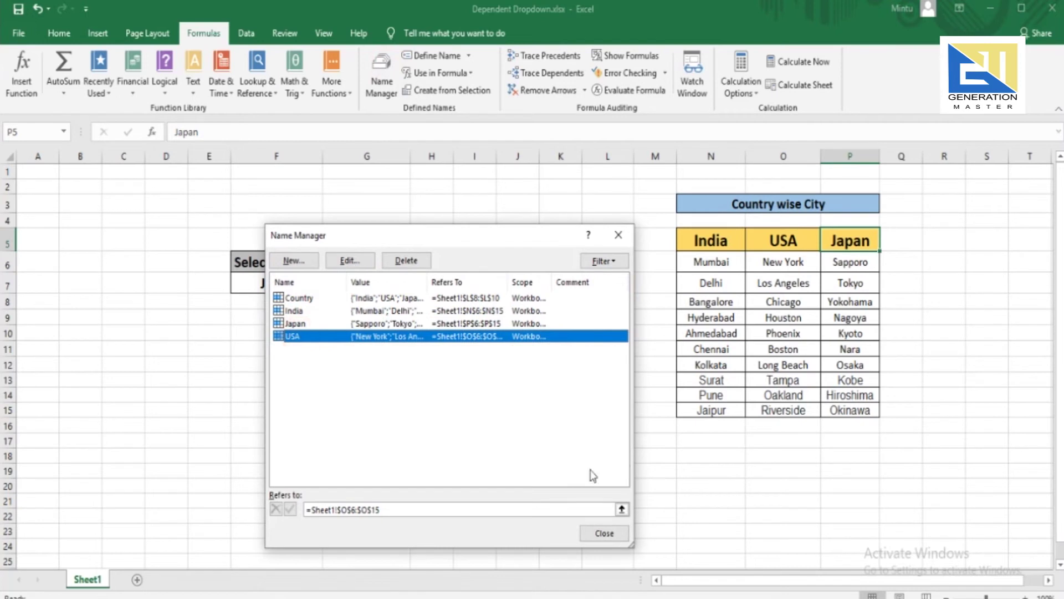
click(609, 531)
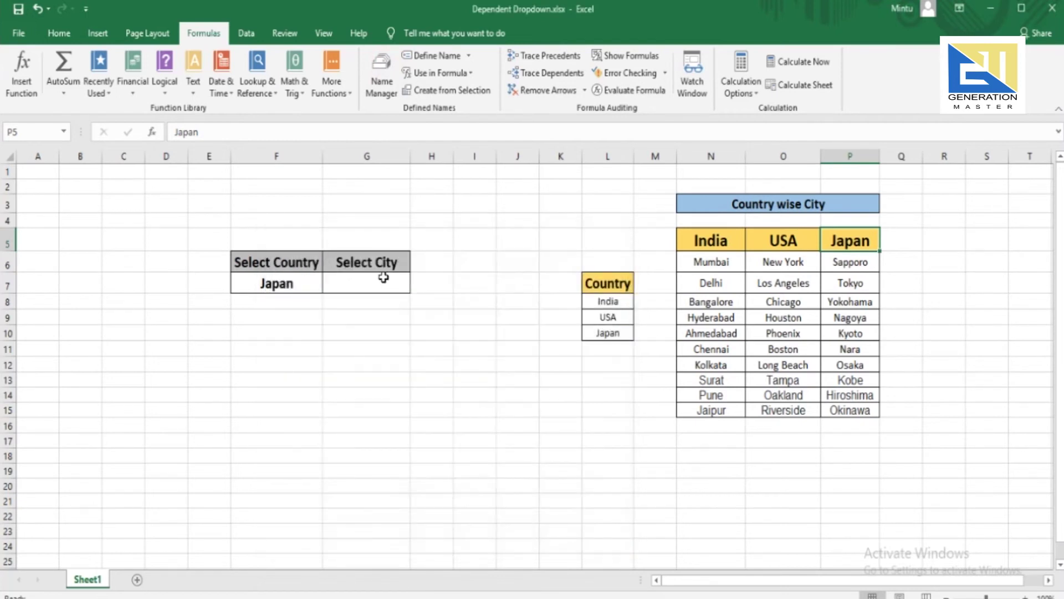
- Add data validation to the Select City cell G7, allowing a List with the source =indirect($F$7)
click(383, 277)
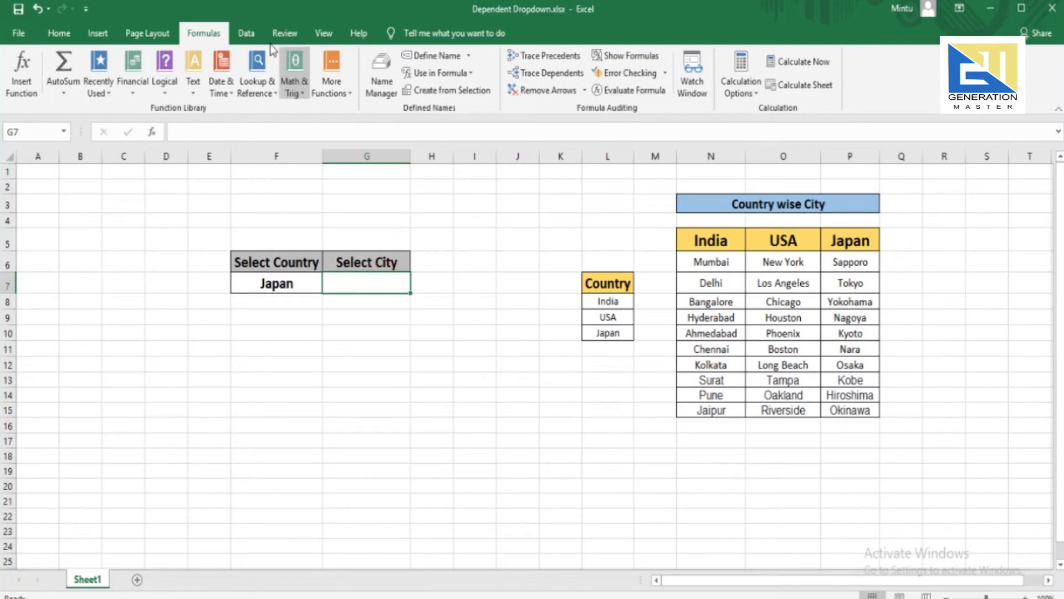
click(247, 35)
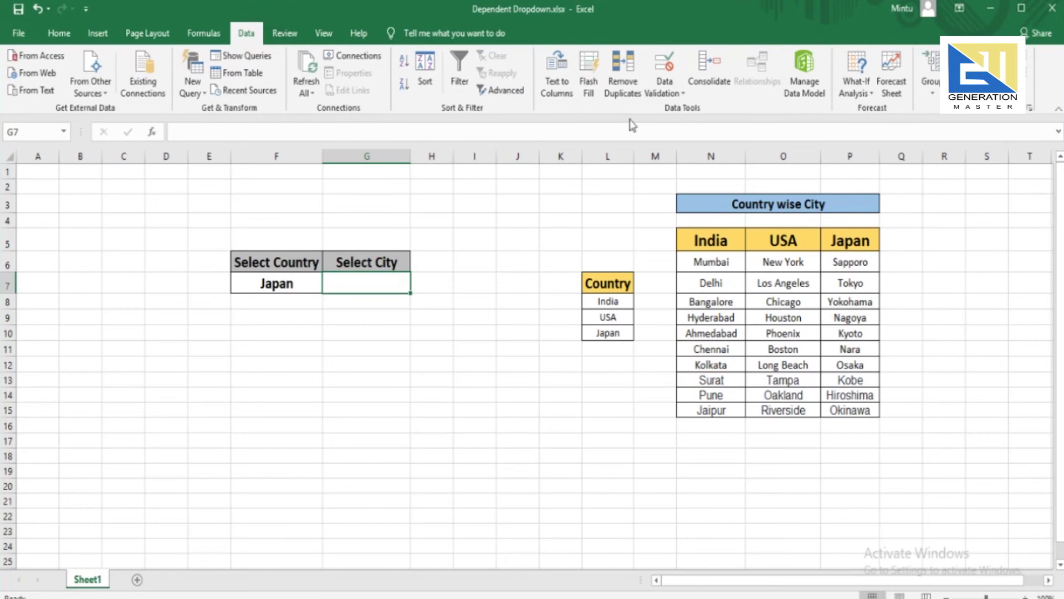
click(665, 63)
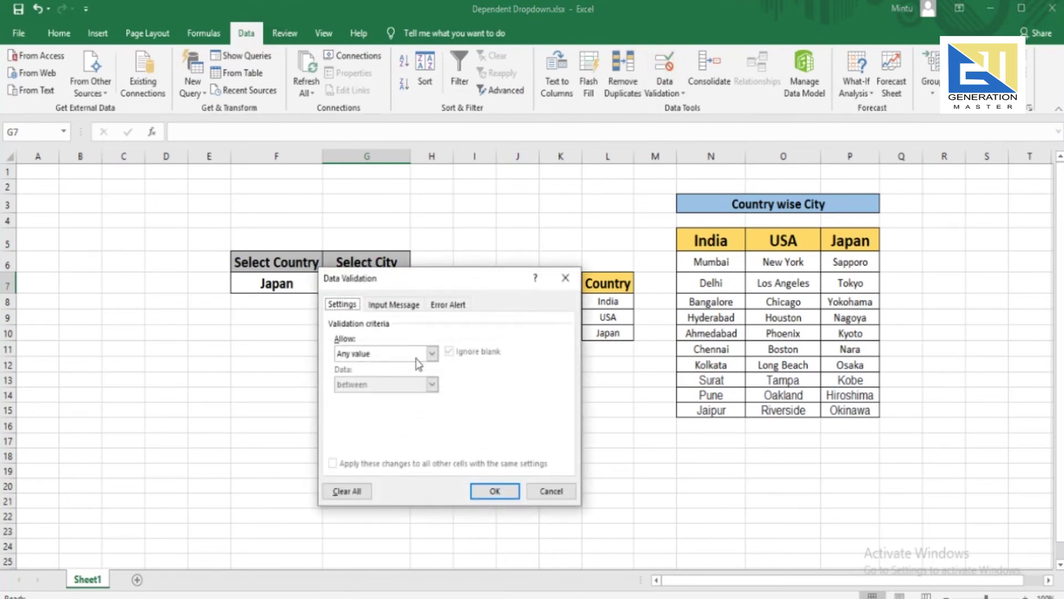
click(431, 355)
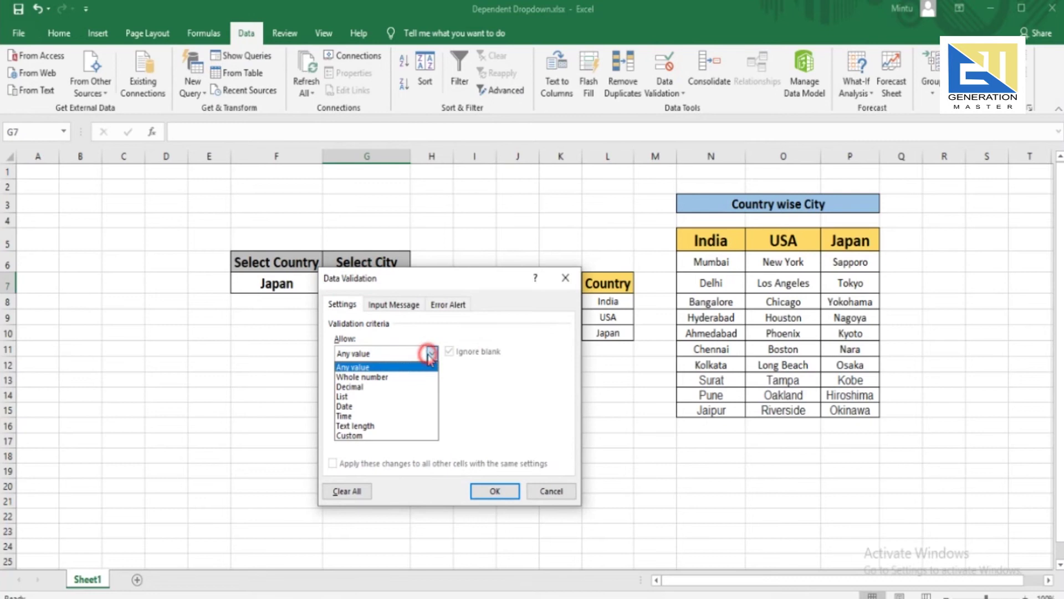
click(375, 397)
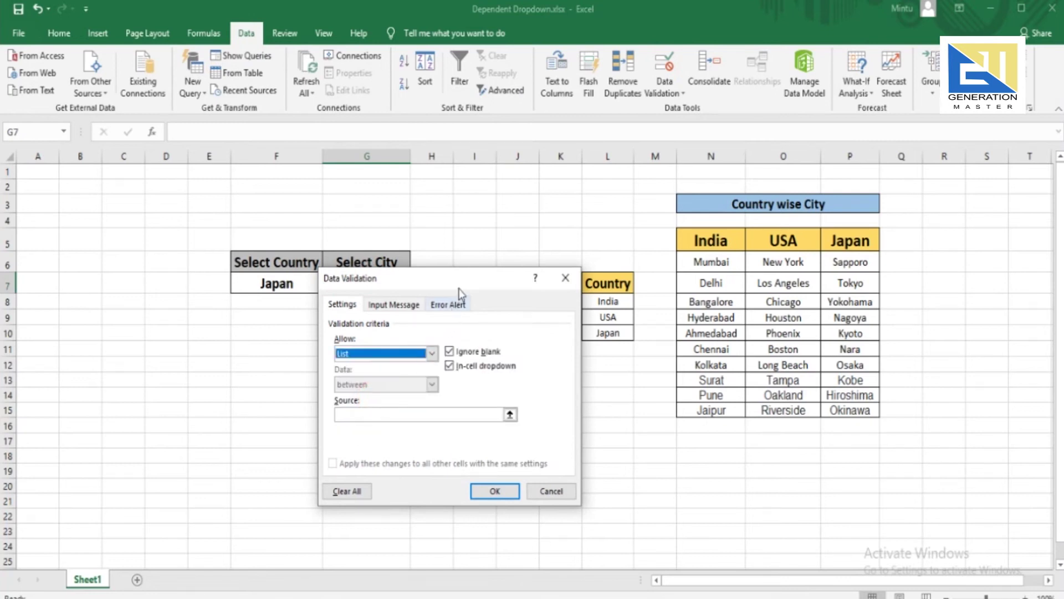
drag(475, 284, 588, 291)
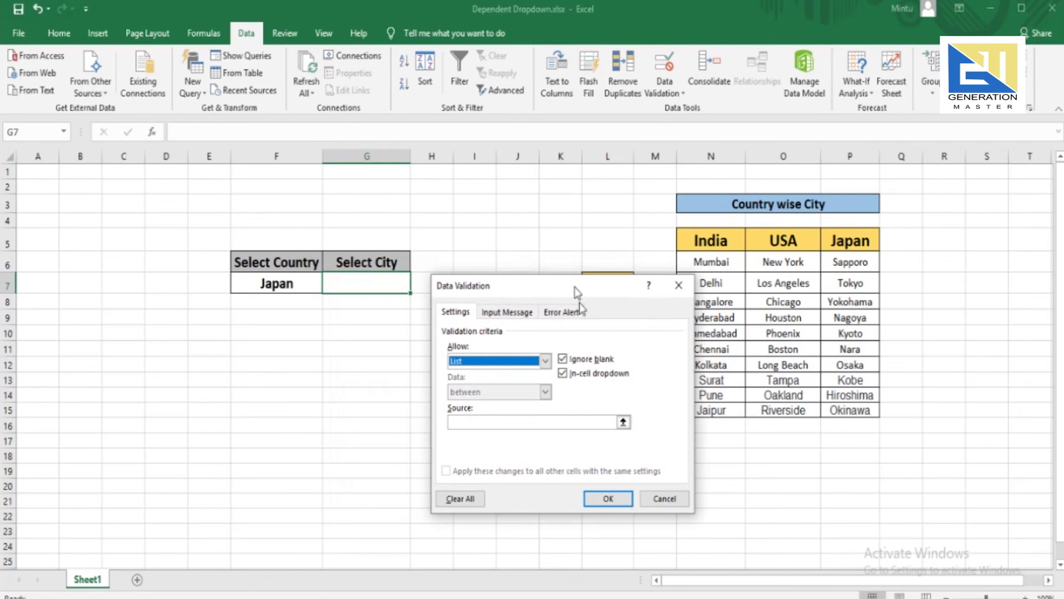
click(463, 422)
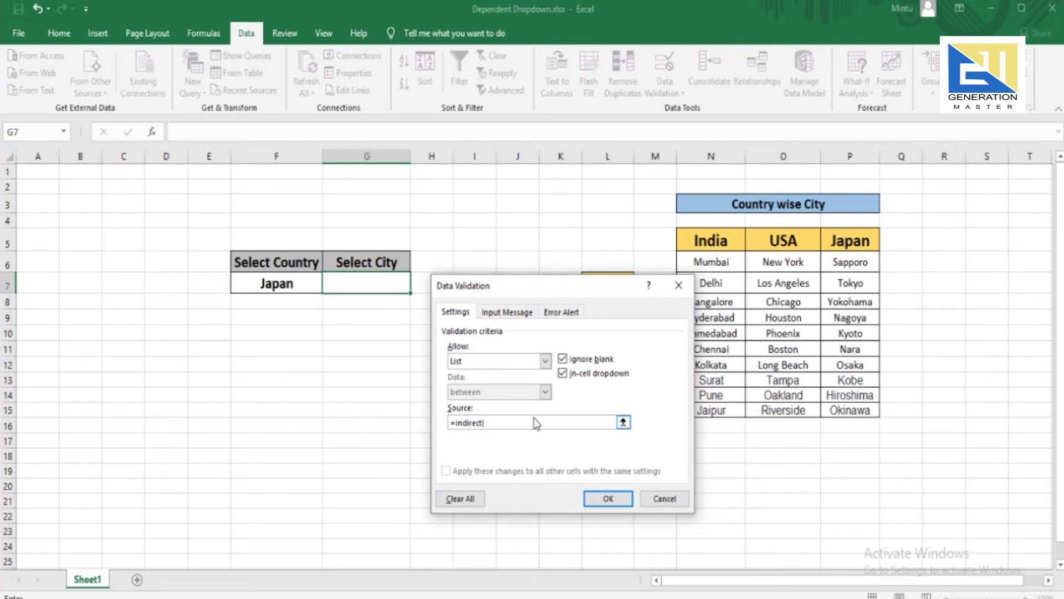
text(()
click(270, 284)
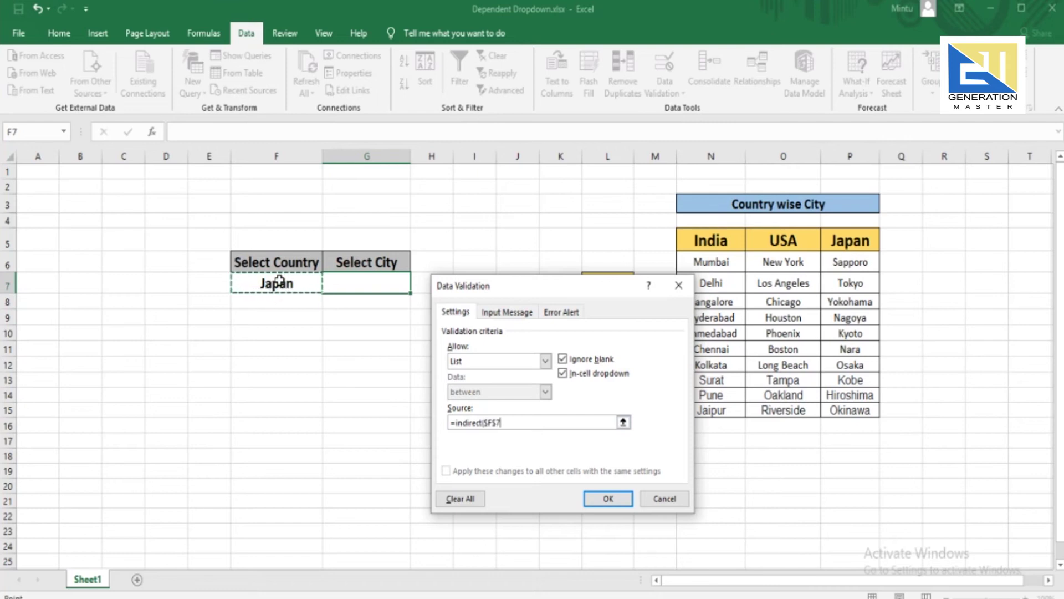
text())
click(610, 502)
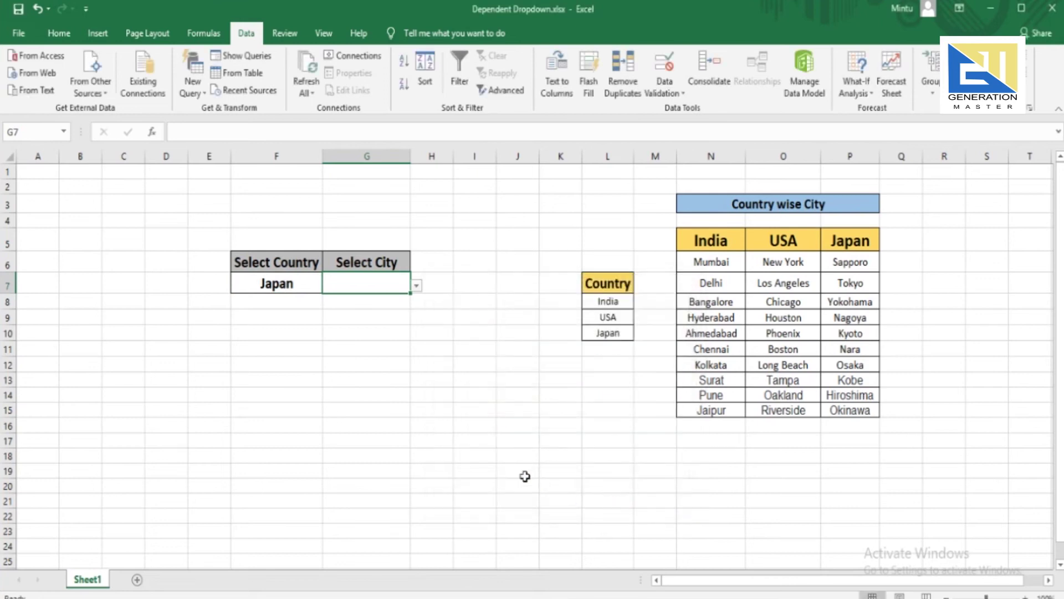
- Check the city choices offered in the G7 dropdown while Japan is the selected country
click(271, 278)
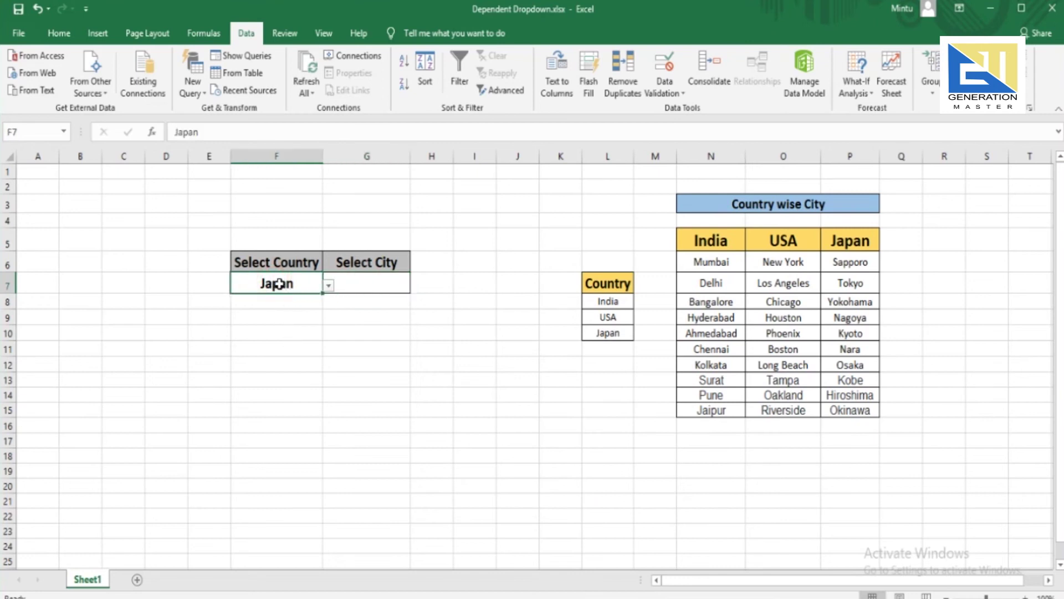
click(377, 279)
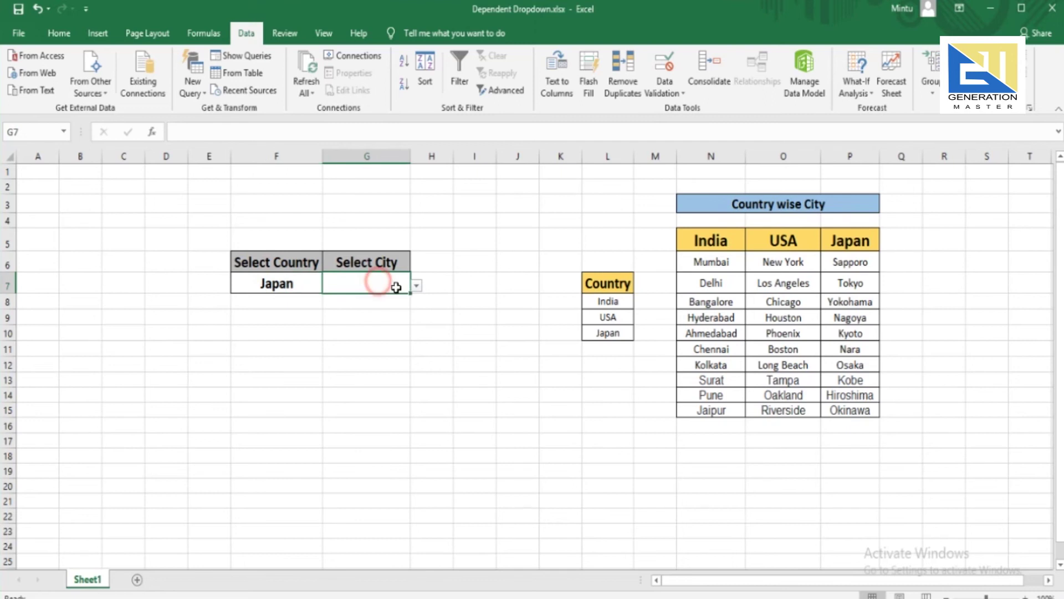
click(415, 288)
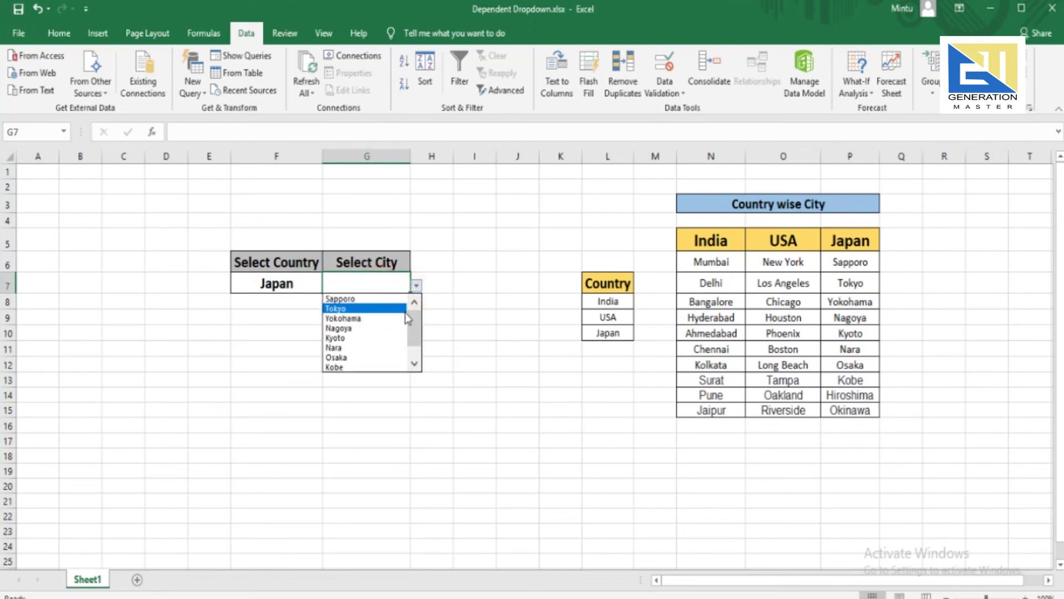
mouse_move(414, 313)
mouse_down()
mouse_move(417, 344)
mouse_move(416, 308)
mouse_up()
click(497, 365)
- Change the country in the Select Country cell F7 to India using its dropdown
click(277, 290)
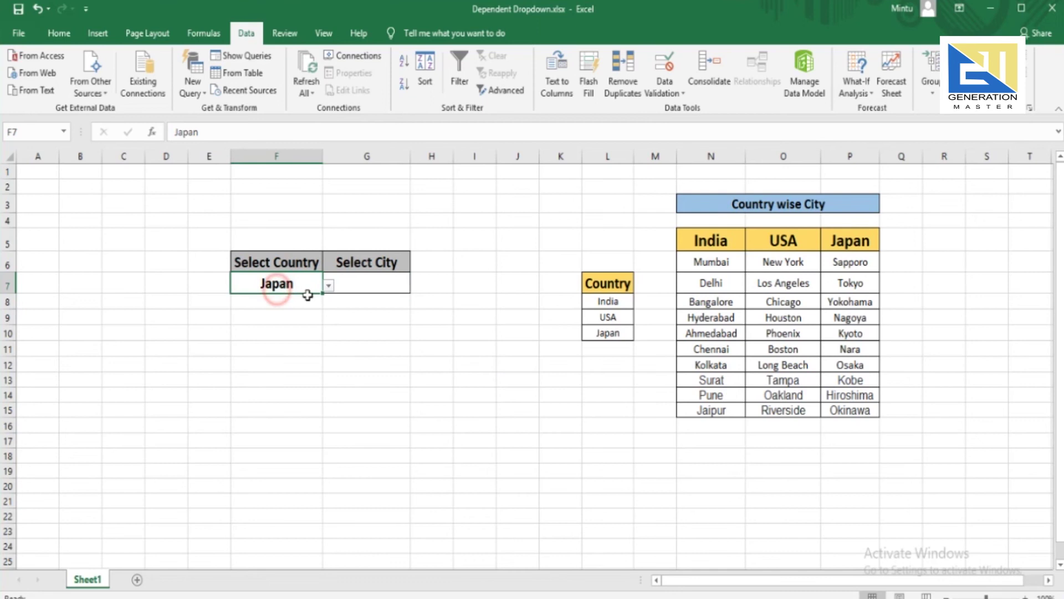
click(329, 287)
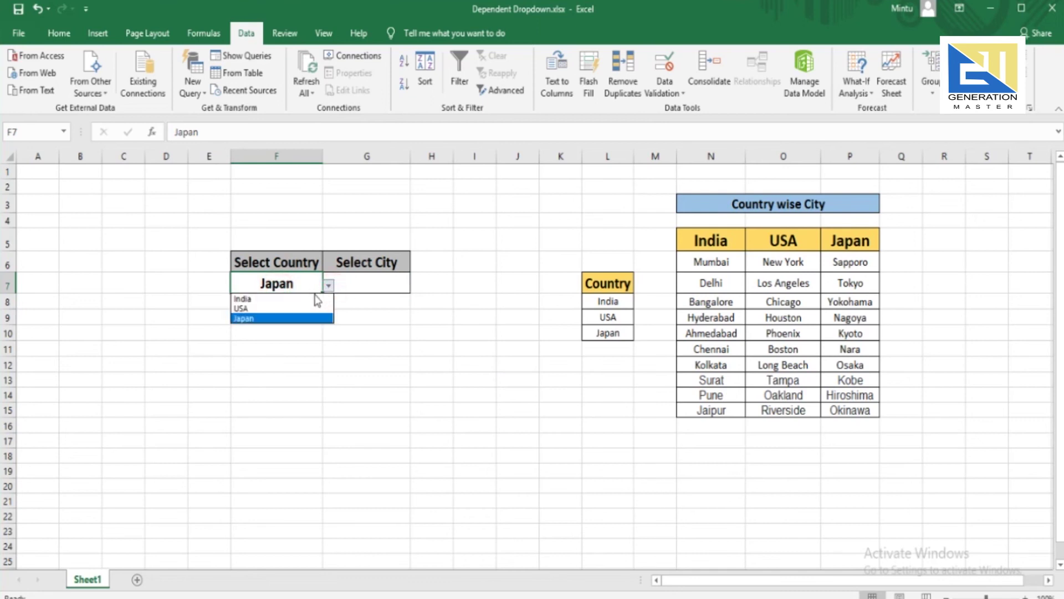
click(282, 299)
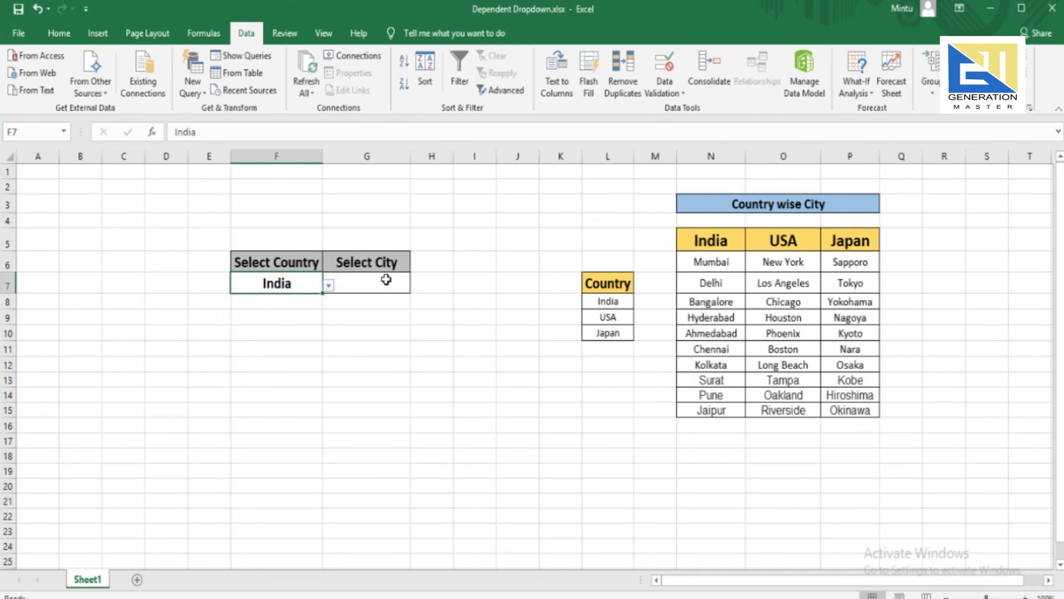
- Look through the full list of city choices in the G7 dropdown for India, leaving the cell empty
click(385, 282)
click(417, 286)
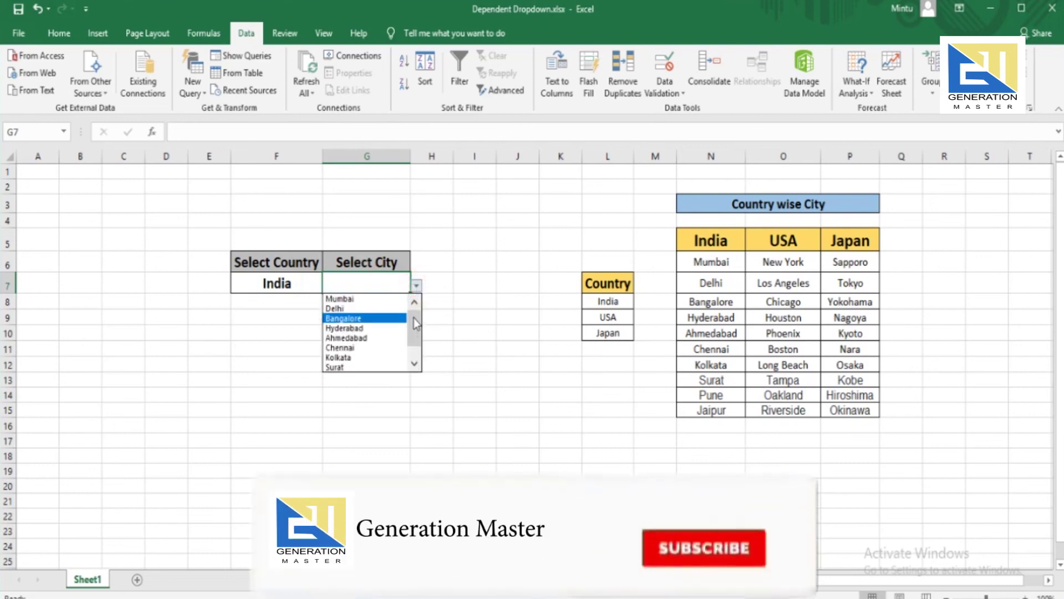
drag(413, 318, 416, 339)
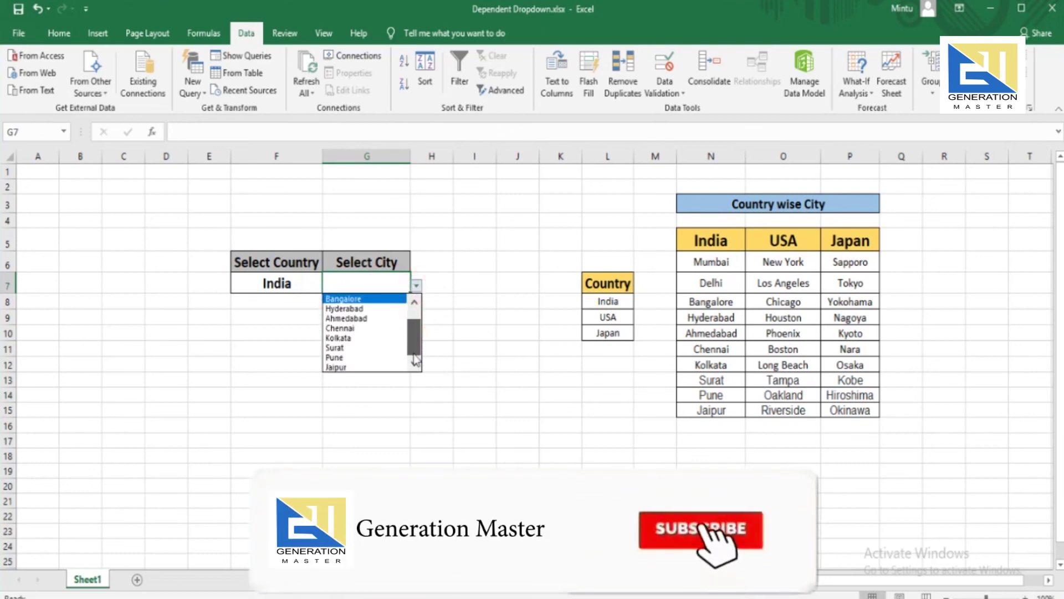
drag(413, 333, 412, 328)
click(533, 375)
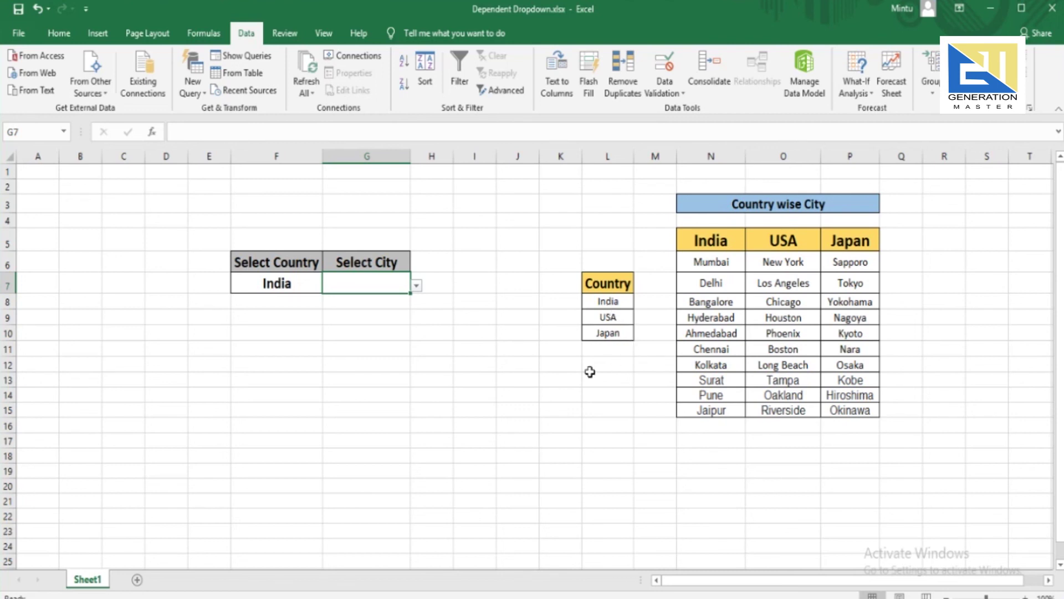
- Select the India entry in cell L8 of the Country list
click(609, 303)
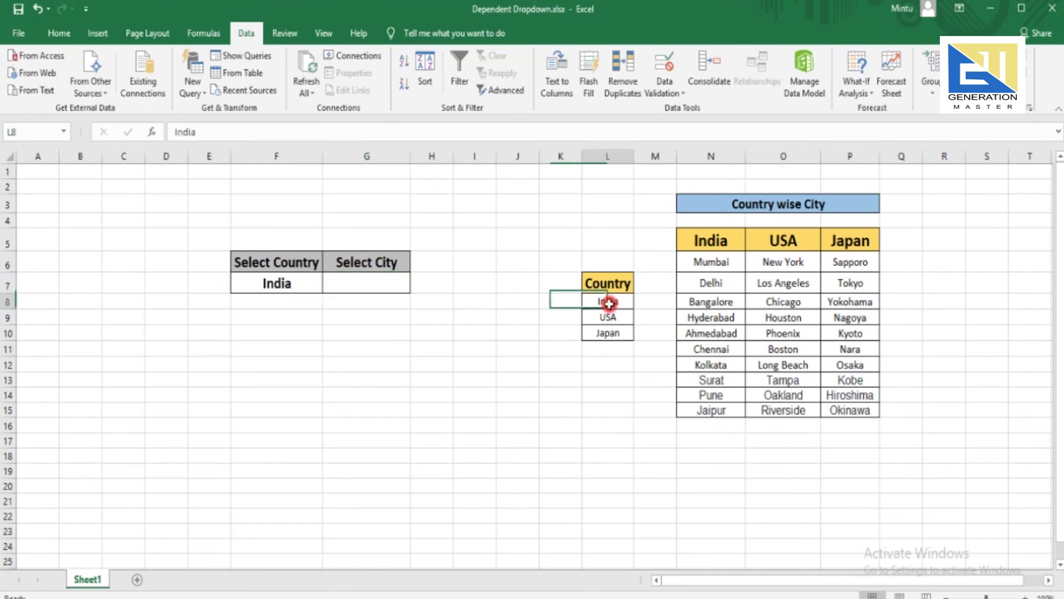